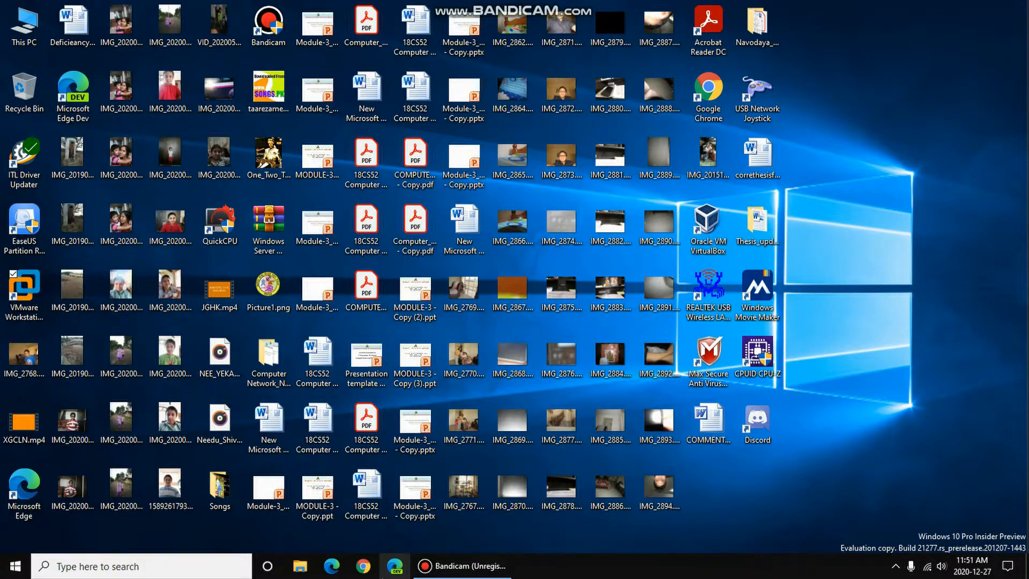
Search the web for "windows 8.1 download" in Microsoft Edge Dev and open Microsoft's Windows 8.1 Disc Image (ISO File) page.
{"action": "left_click", "coordinate": [382, 576]}
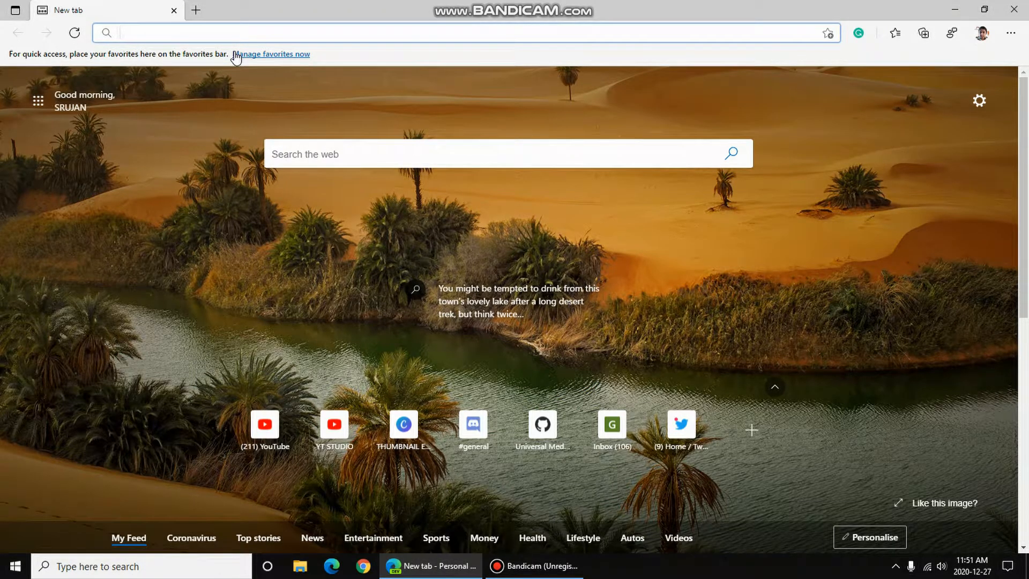
{"action": "type", "text": "win"}
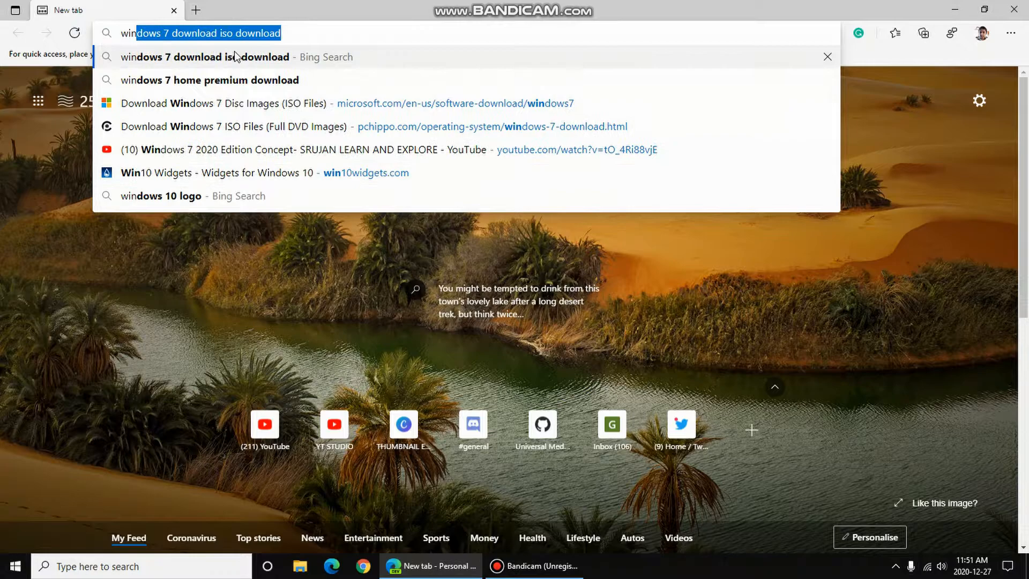
{"action": "type", "text": "do"}
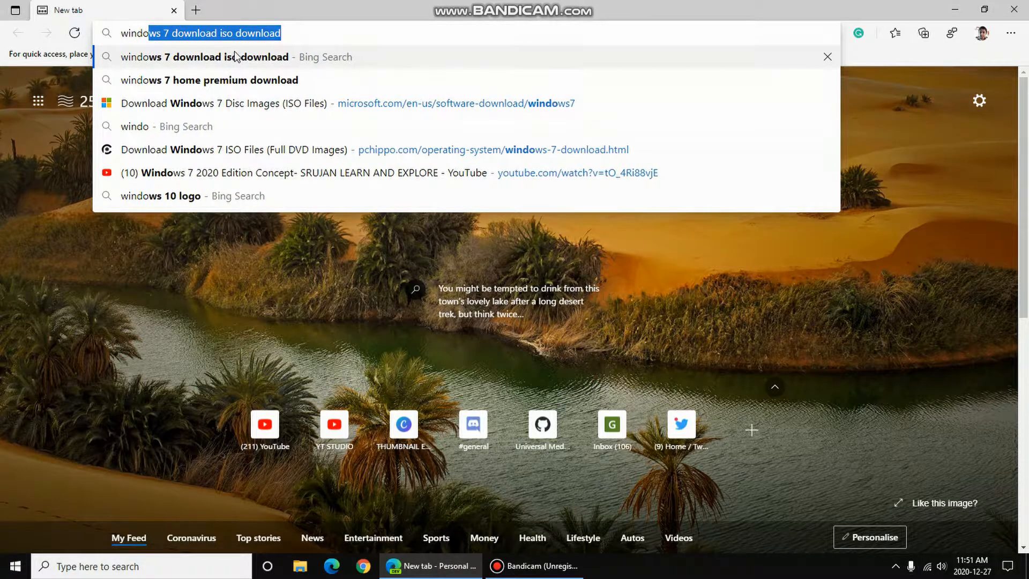
{"action": "type", "text": "ws 8."}
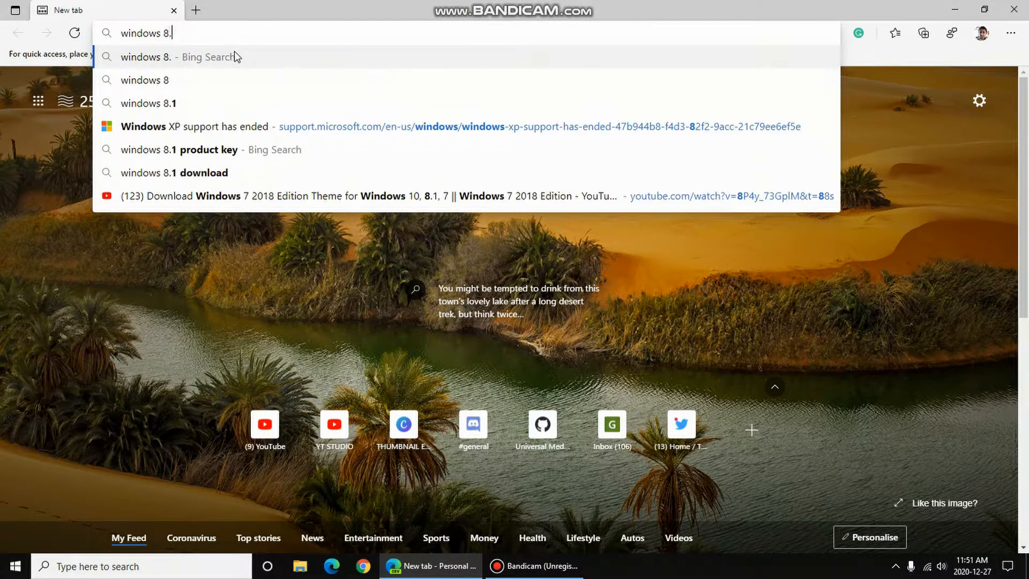
{"action": "type", "text": "1 download"}
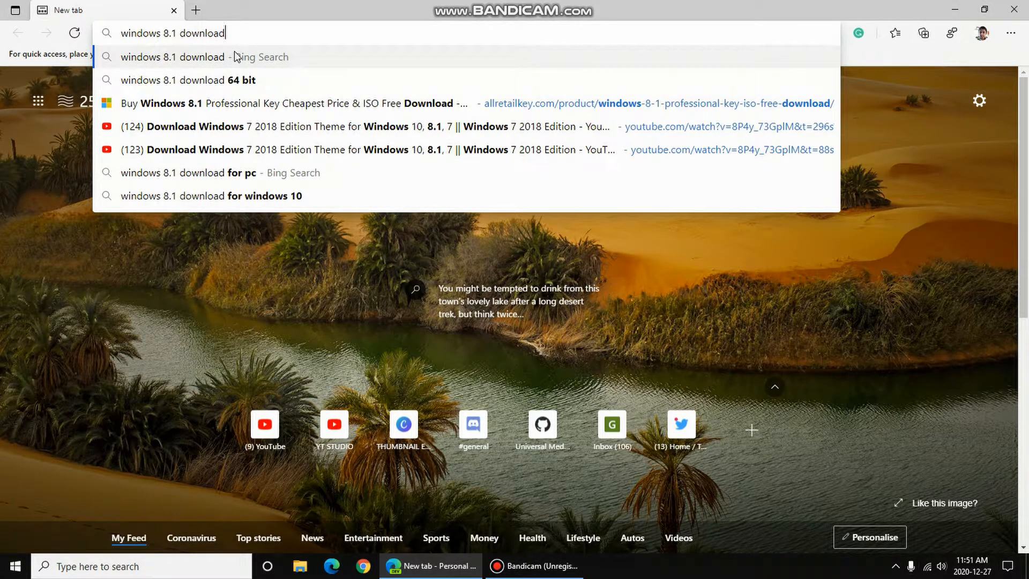
{"action": "left_click", "coordinate": [242, 56]}
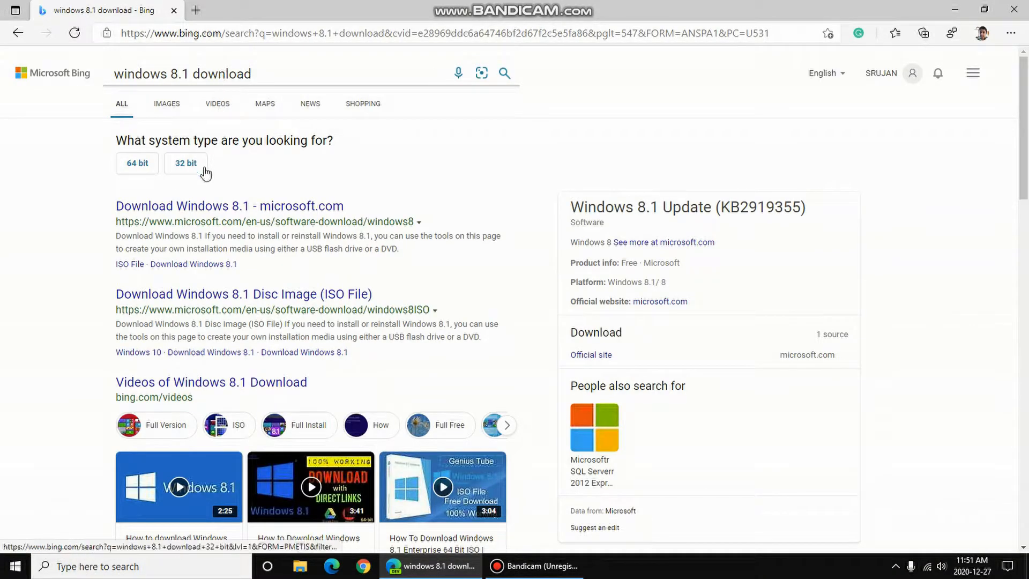
{"action": "left_click", "coordinate": [246, 209]}
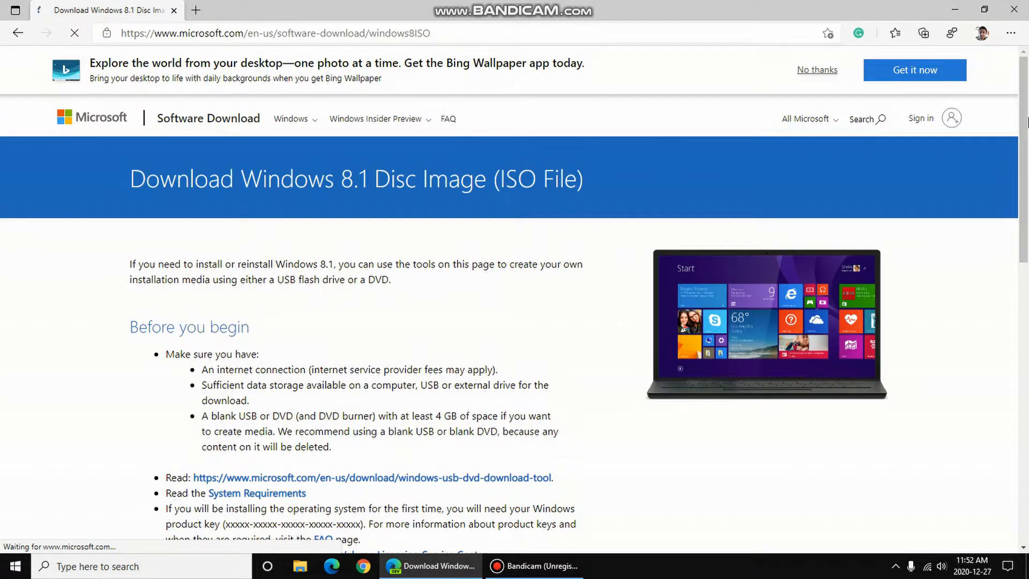
Select Windows 8.1 as the edition to download and confirm it.
{"action": "scroll", "coordinate": [1024, 249], "scroll_direction": "down", "scroll_amount": 5}
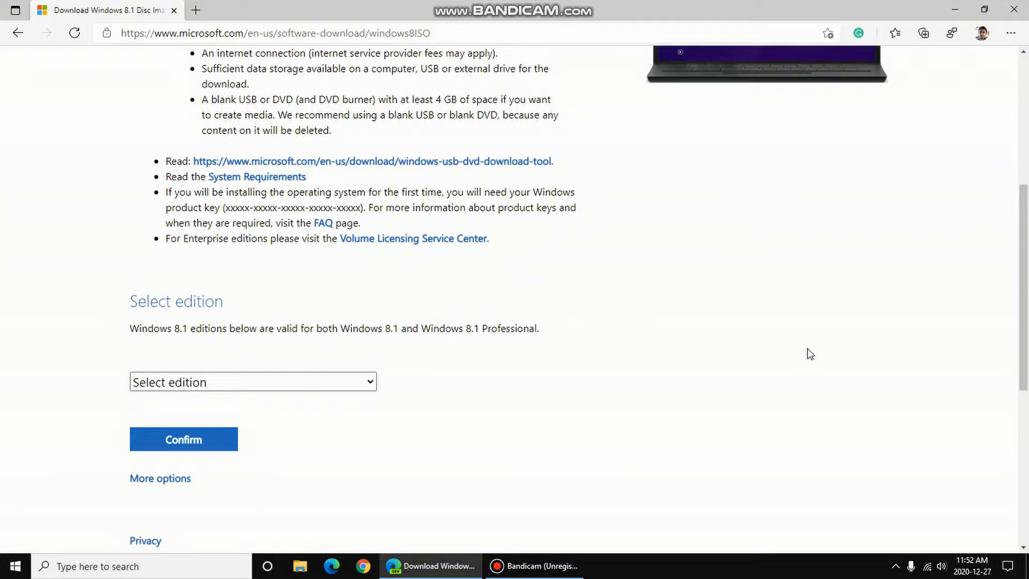
{"action": "left_click", "coordinate": [312, 384]}
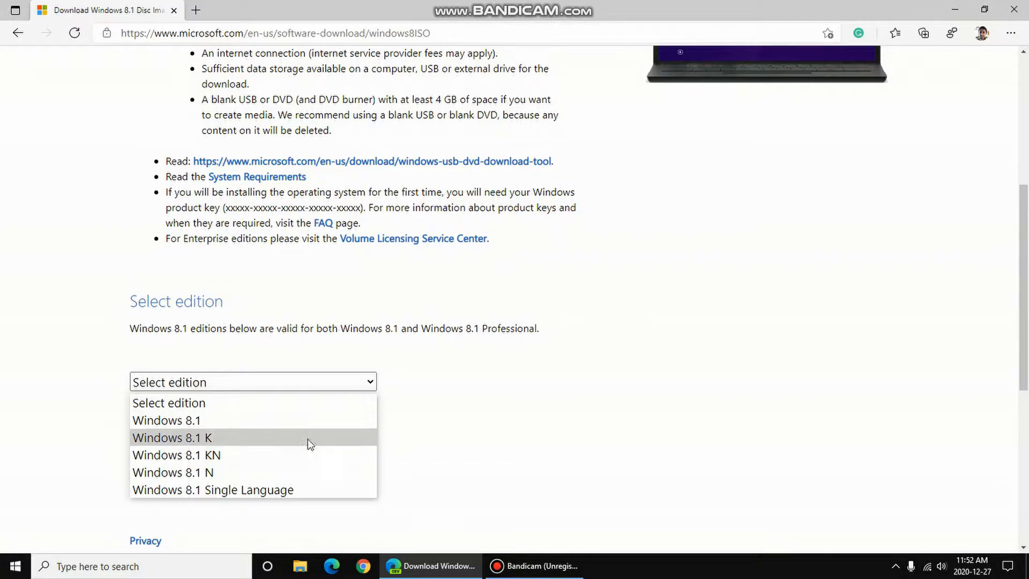
{"action": "left_click", "coordinate": [509, 510]}
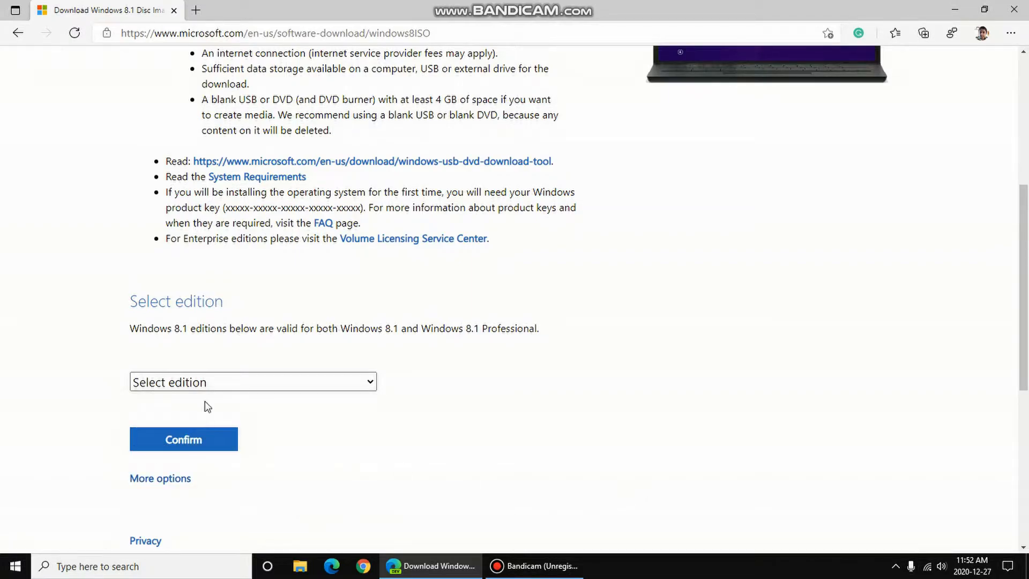
{"action": "left_click", "coordinate": [205, 384]}
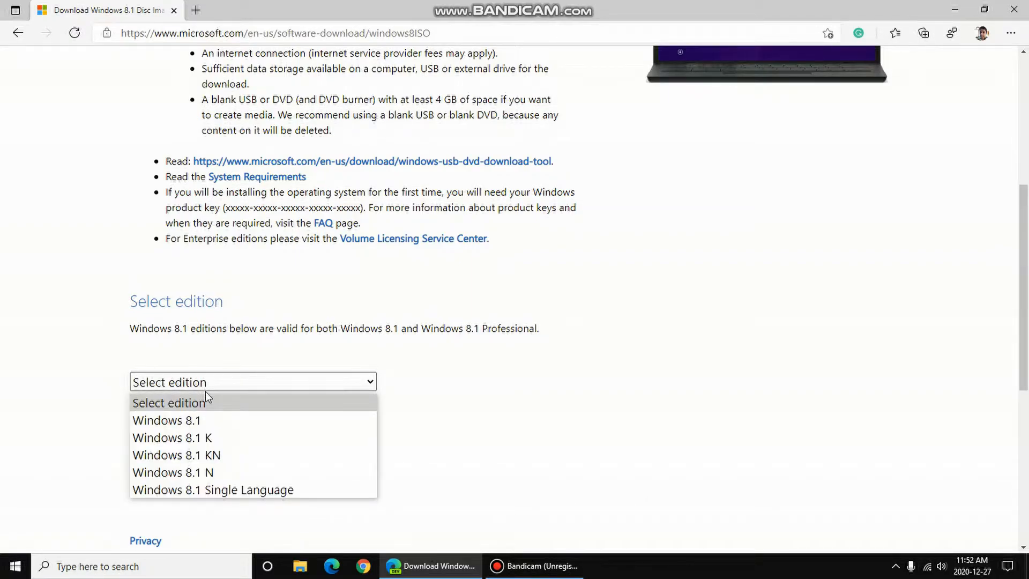
{"action": "left_click", "coordinate": [162, 421]}
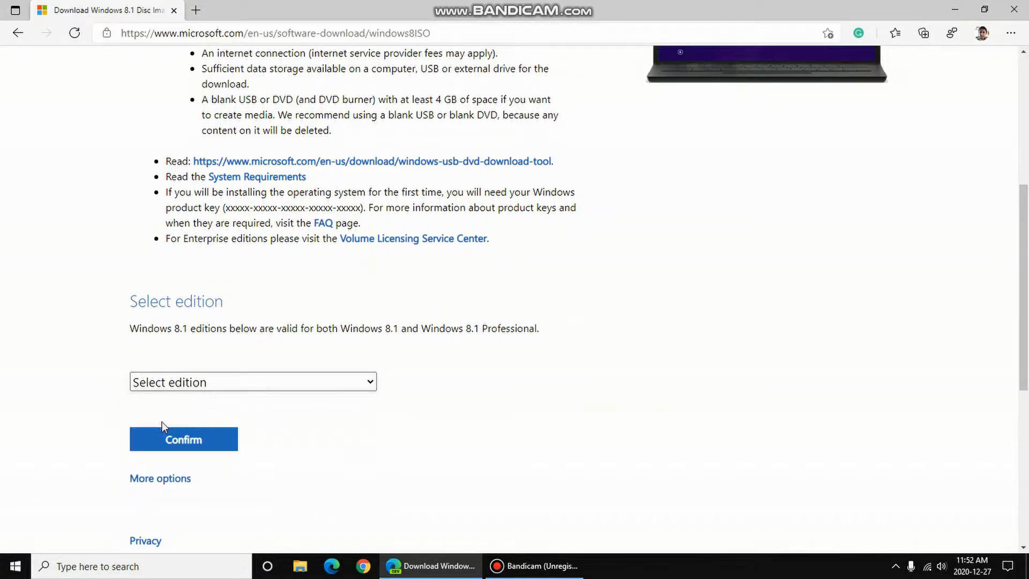
{"action": "left_click", "coordinate": [174, 448]}
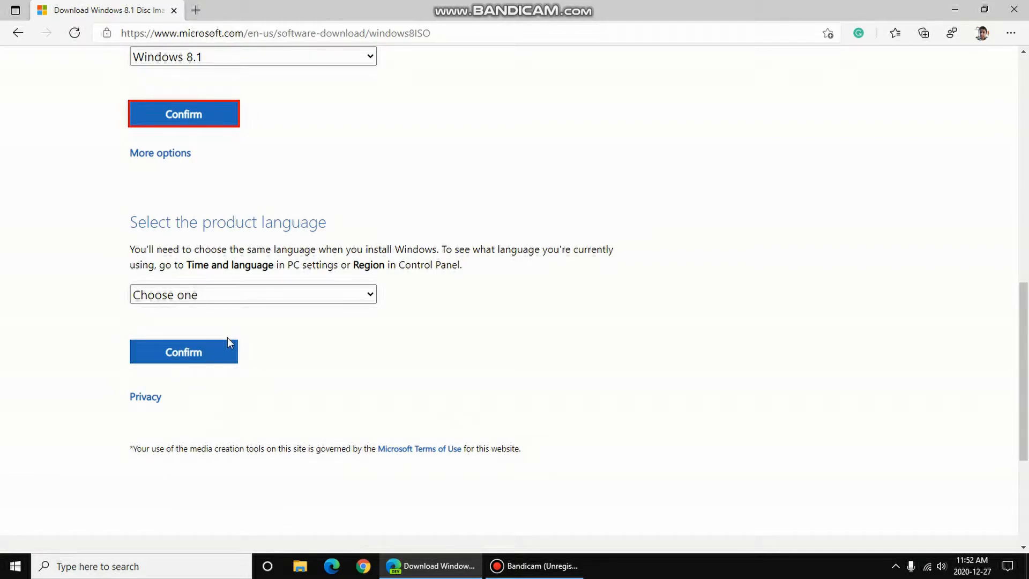
Choose English as the product language and confirm it.
{"action": "left_click", "coordinate": [228, 293]}
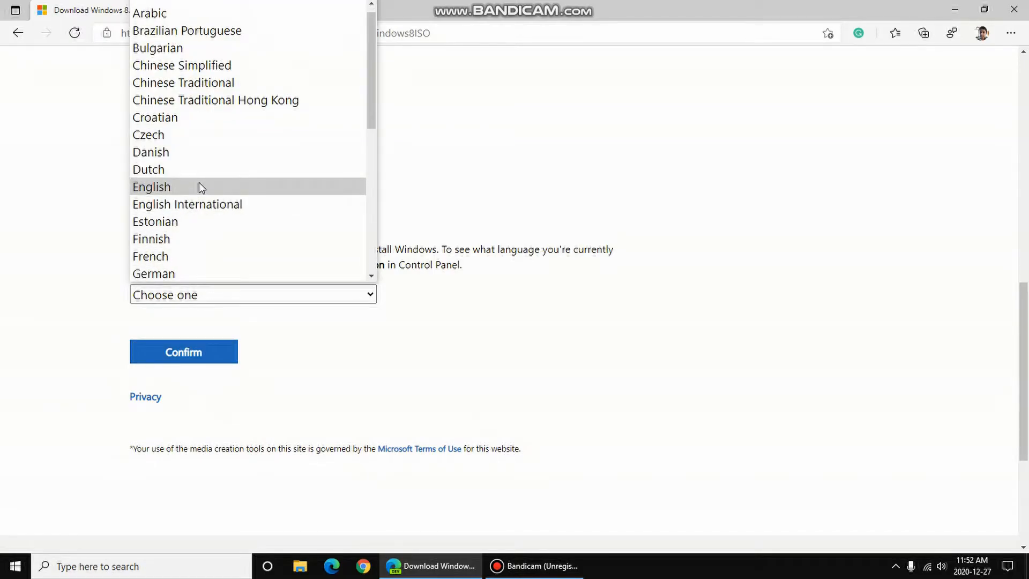
{"action": "left_click", "coordinate": [199, 186]}
{"action": "left_click", "coordinate": [213, 356]}
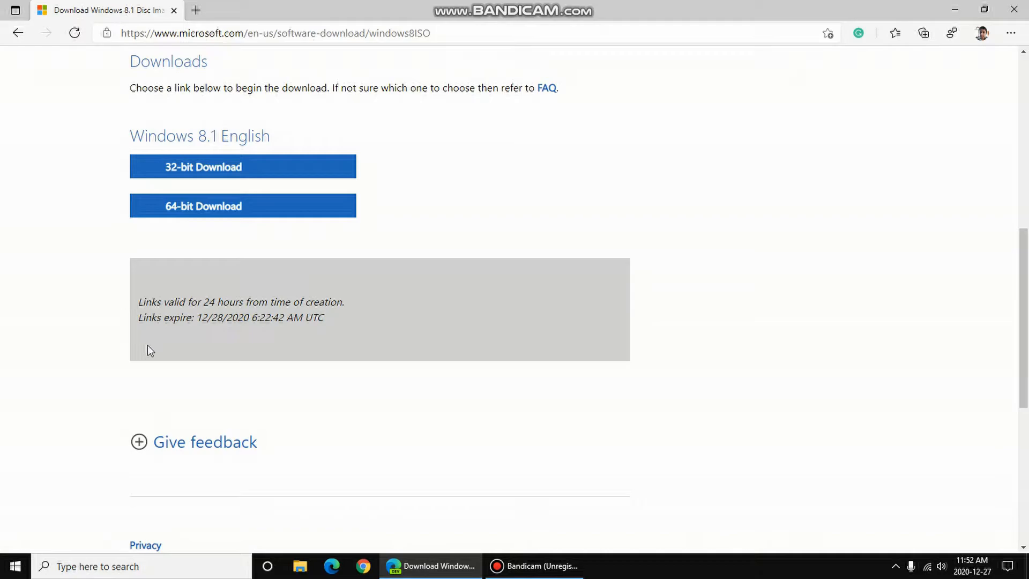
Open System Information by running the msinfo32 command.
{"action": "left_click", "coordinate": [15, 566]}
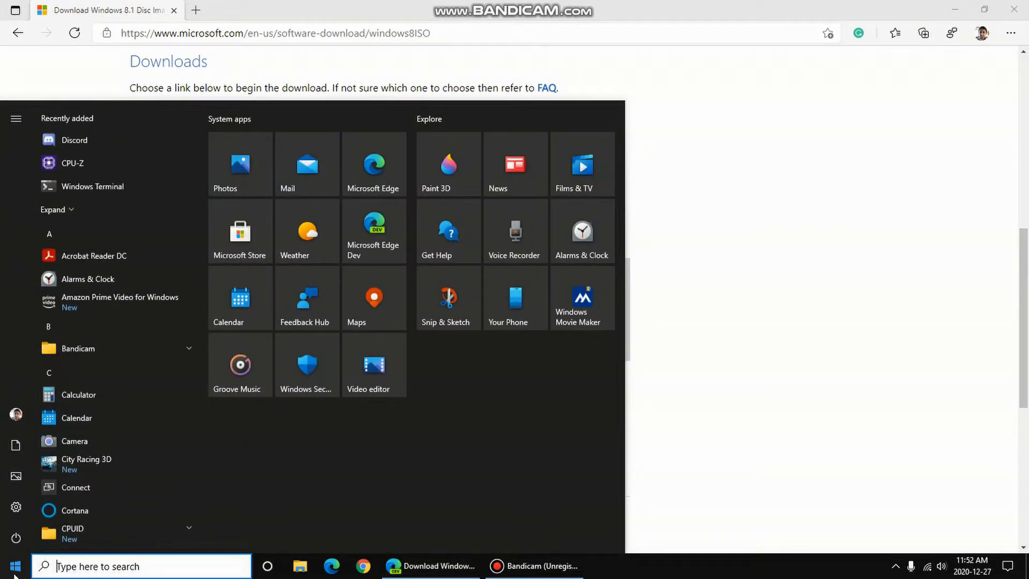
{"action": "key", "text": "super+r"}
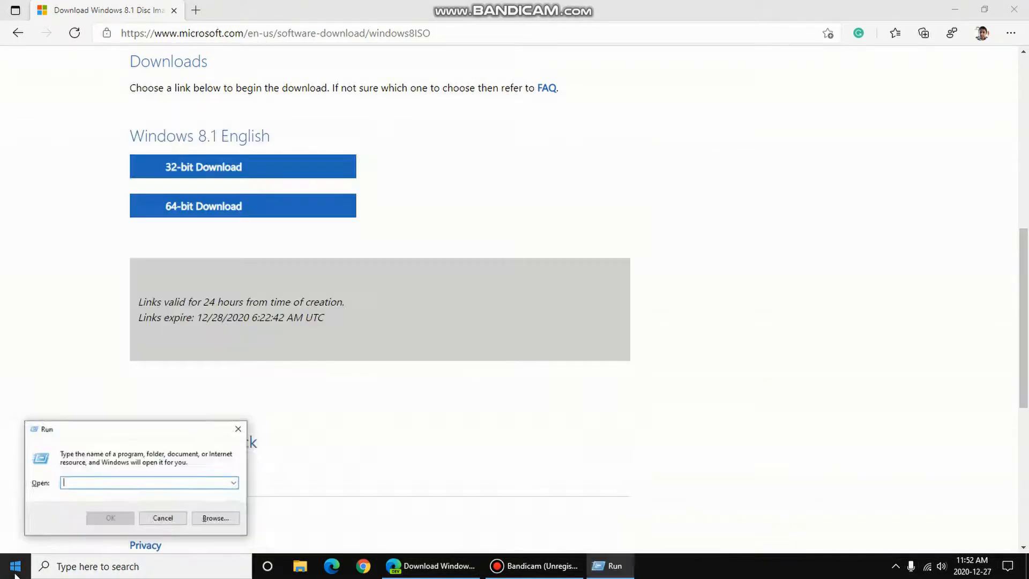
{"action": "type", "text": "msinfo32"}
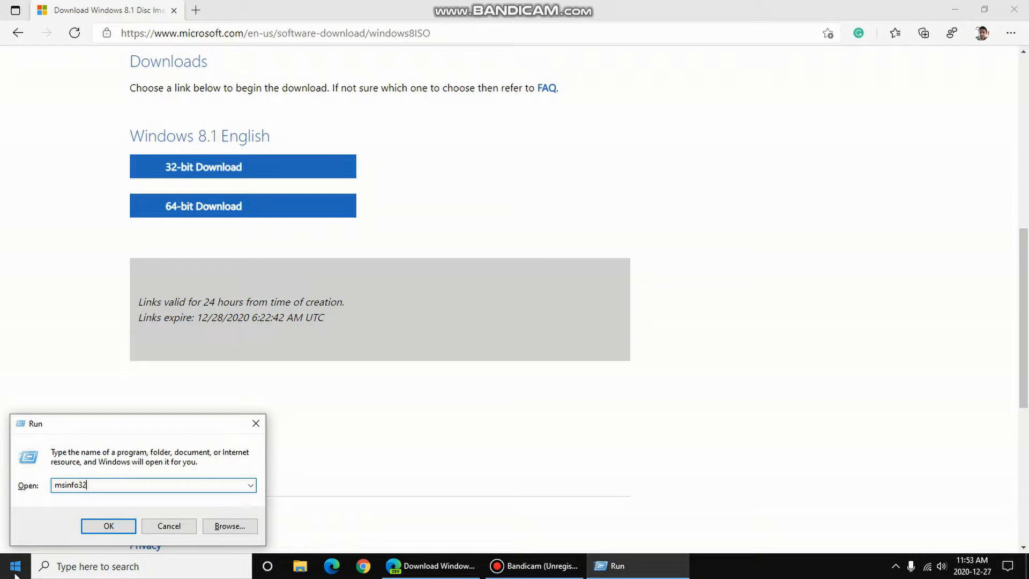
{"action": "key", "text": "Return"}
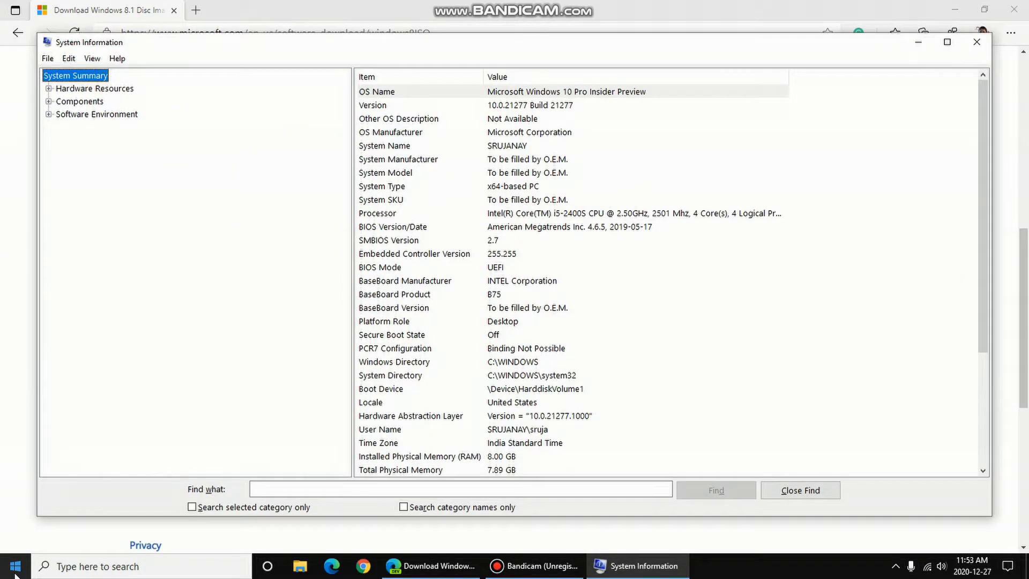
Check the System Type entry in the system summary and minimize System Information.
{"action": "left_click", "coordinate": [552, 202]}
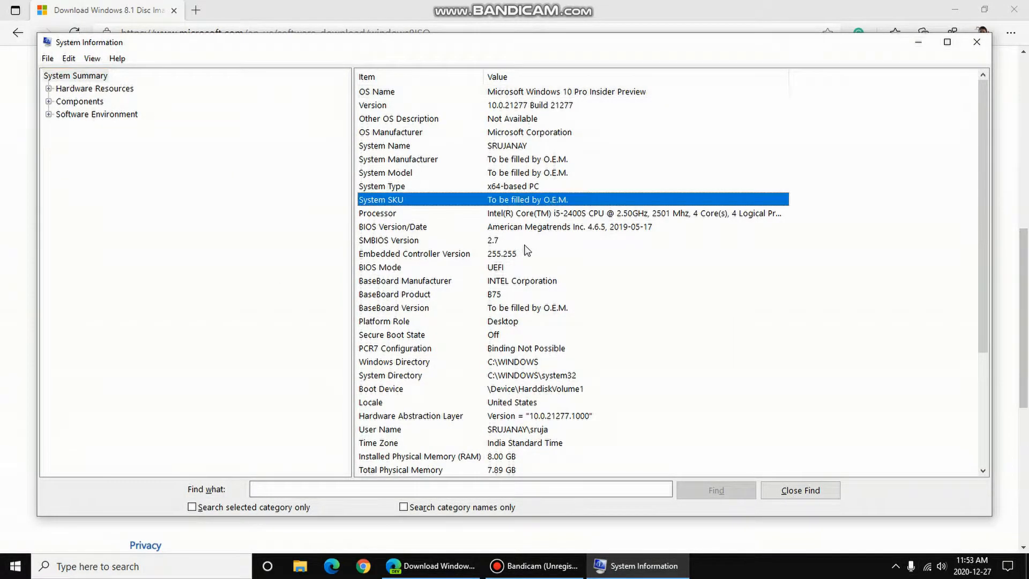
{"action": "left_click", "coordinate": [506, 186]}
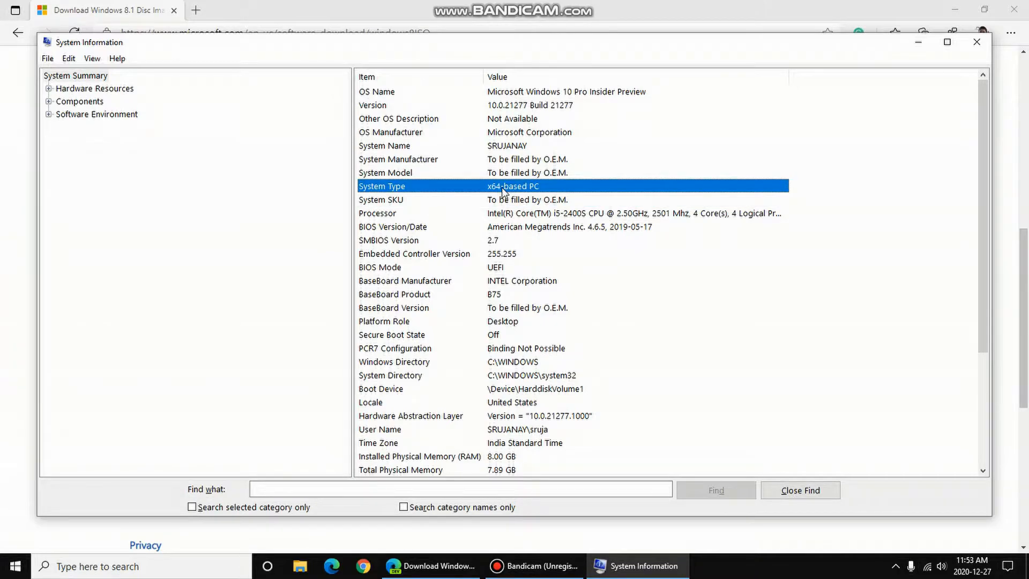
{"action": "left_click", "coordinate": [917, 41]}
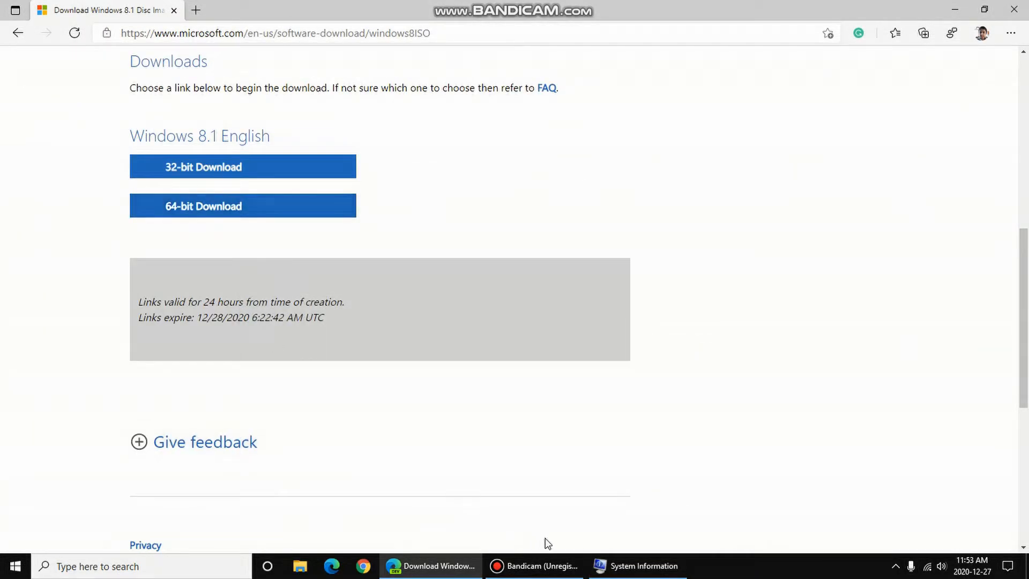
{"action": "left_click", "coordinate": [577, 517]}
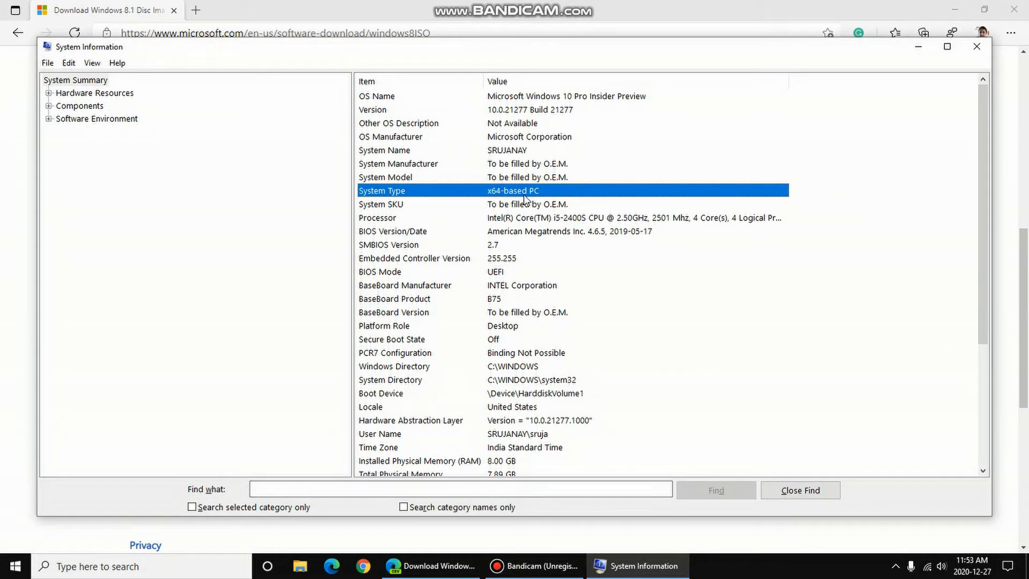
{"action": "left_click", "coordinate": [918, 47]}
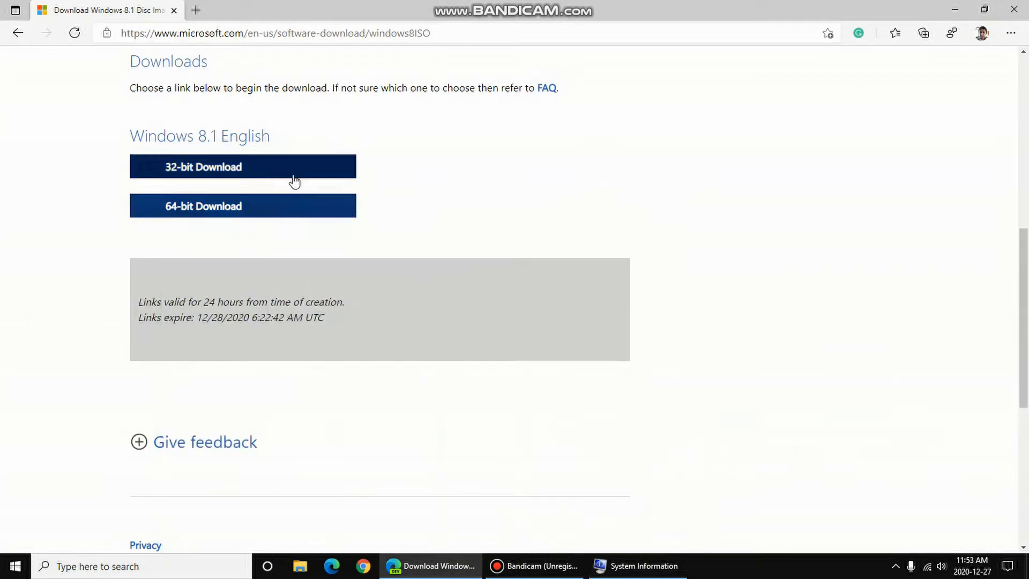
Start the 64-bit Windows 8.1 English download, then cancel it and close the browser.
{"action": "left_click", "coordinate": [259, 210]}
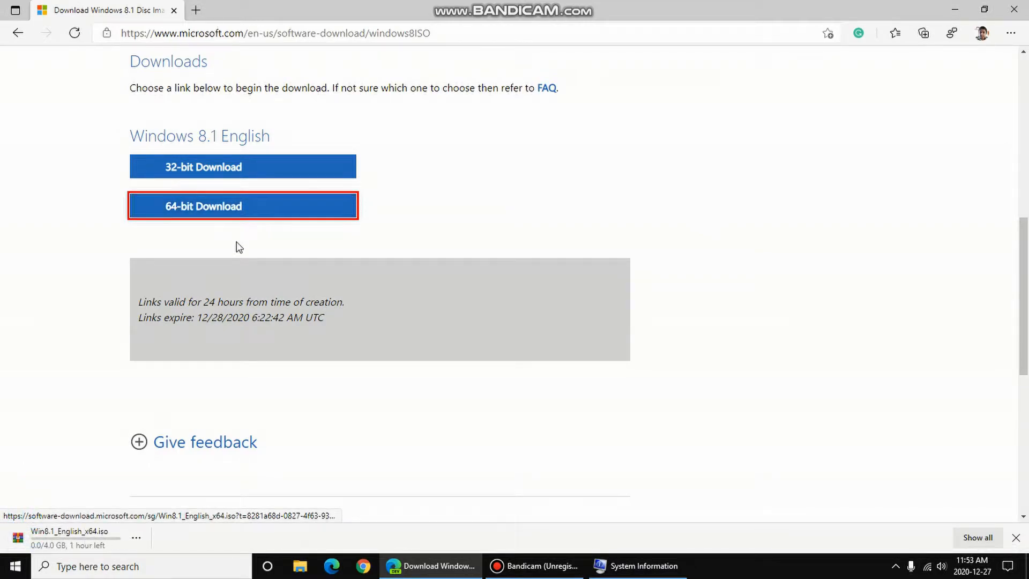
{"action": "left_click", "coordinate": [136, 538]}
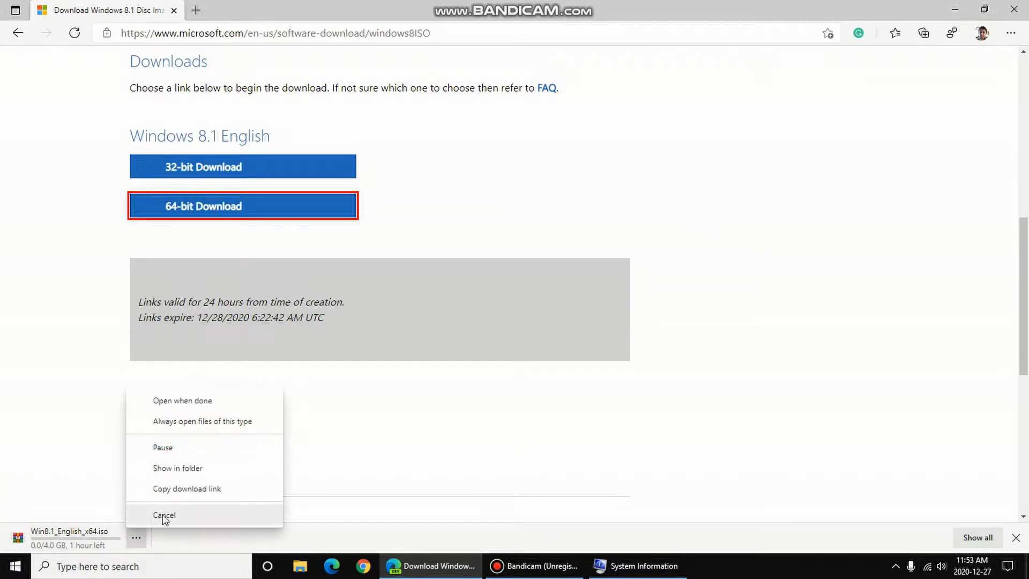
{"action": "left_click", "coordinate": [160, 517]}
{"action": "left_click", "coordinate": [1014, 9]}
Launch VMware Workstation Pro from the desktop with administrator rights.
{"action": "mouse_move", "coordinate": [497, 551]}
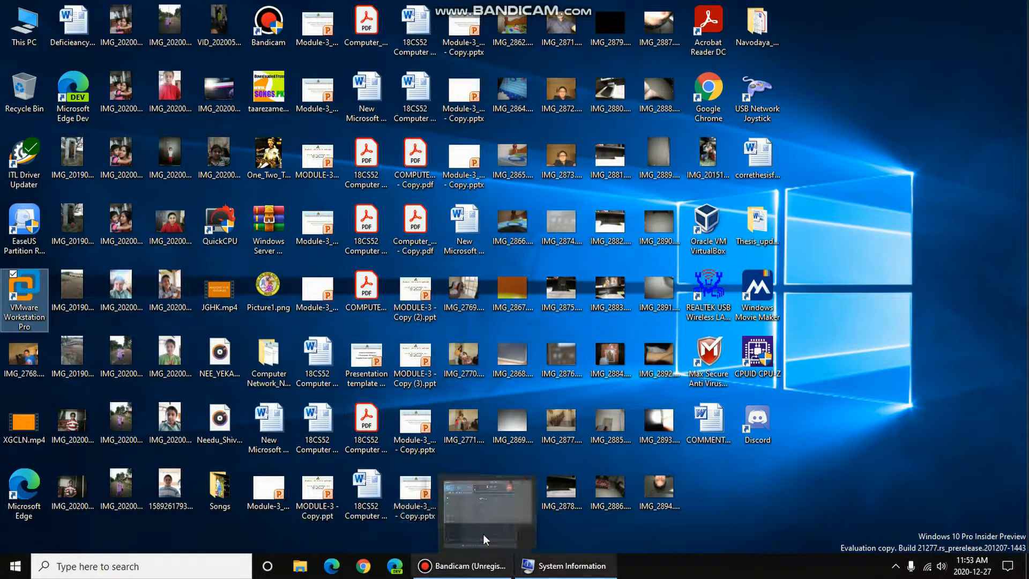
{"action": "right_click", "coordinate": [27, 292]}
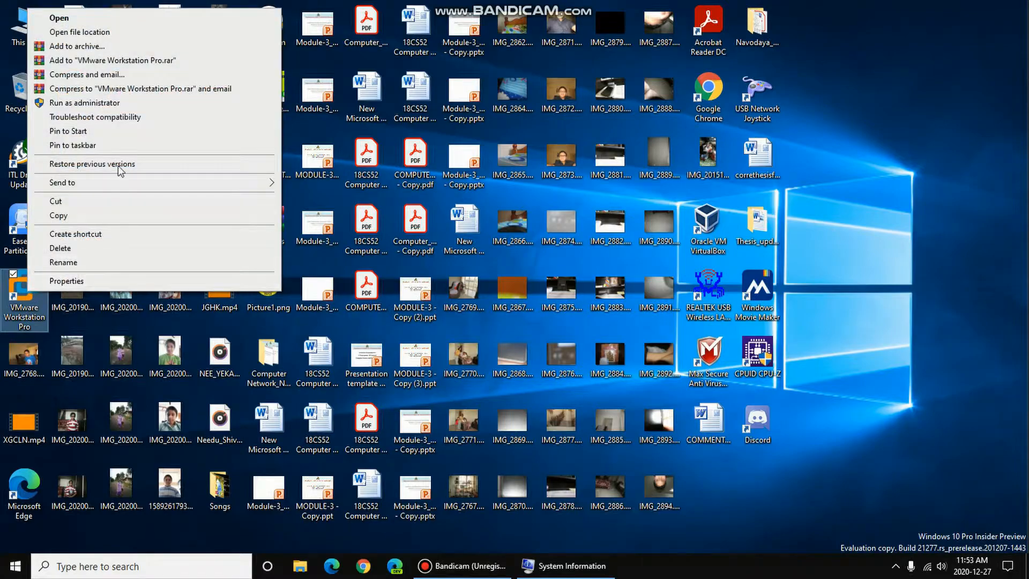
{"action": "left_click", "coordinate": [119, 102]}
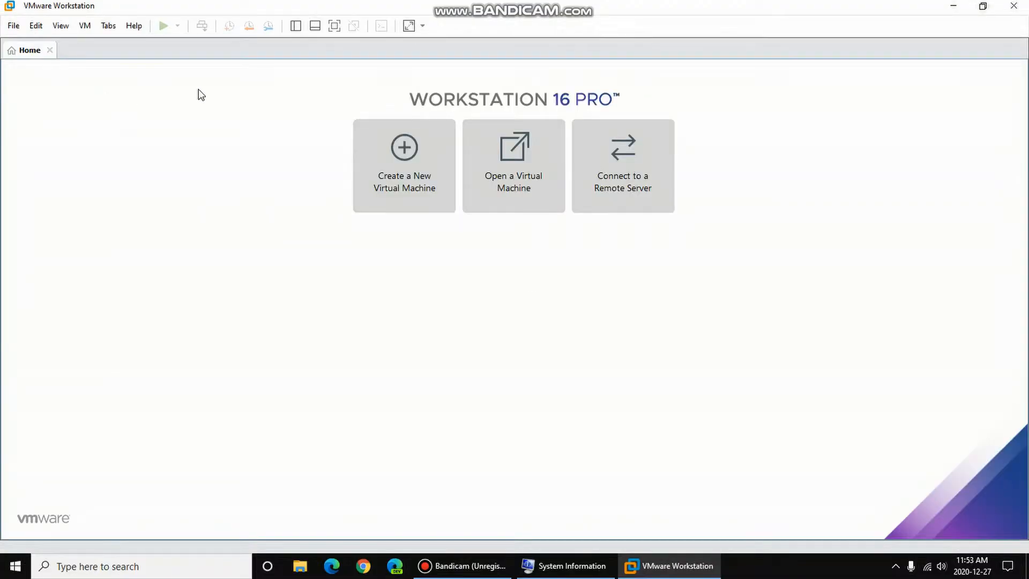
Create a new virtual machine with the Typical configuration, using Win8.1_English_x64.iso from the ESD-ISO (M:) drive as the installer image.
{"action": "left_click", "coordinate": [367, 167]}
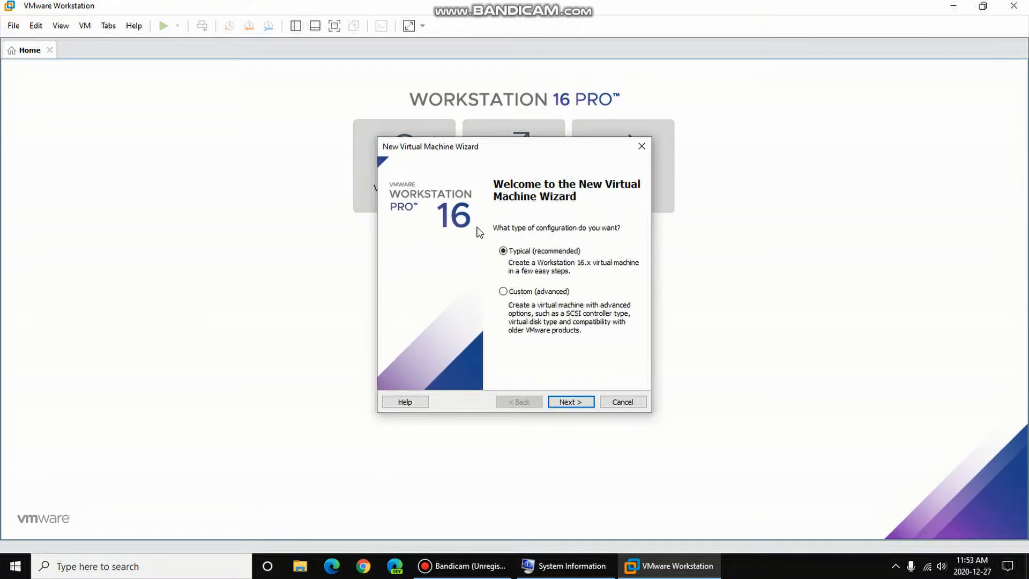
{"action": "left_click", "coordinate": [572, 402]}
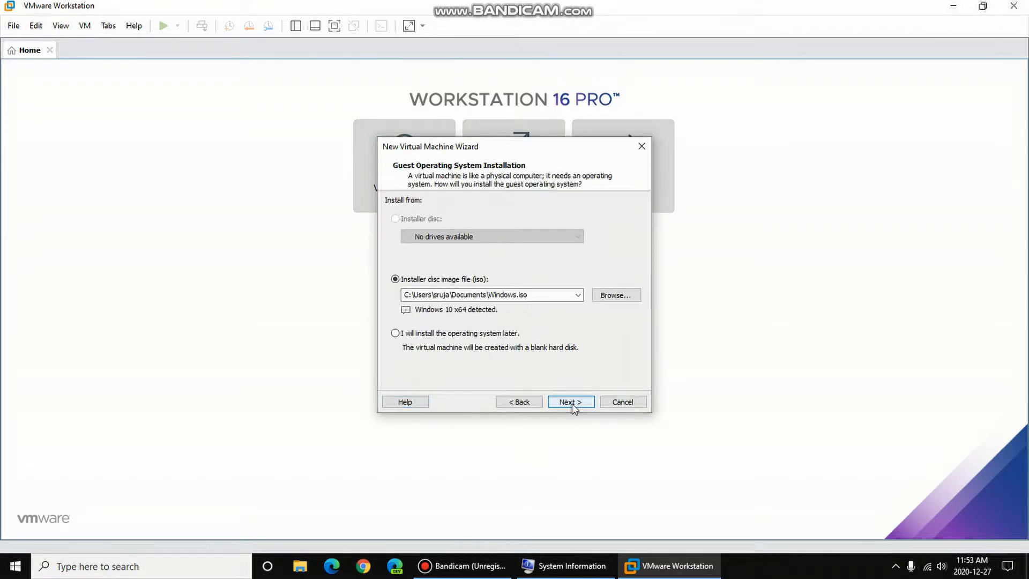
{"action": "left_click", "coordinate": [603, 297]}
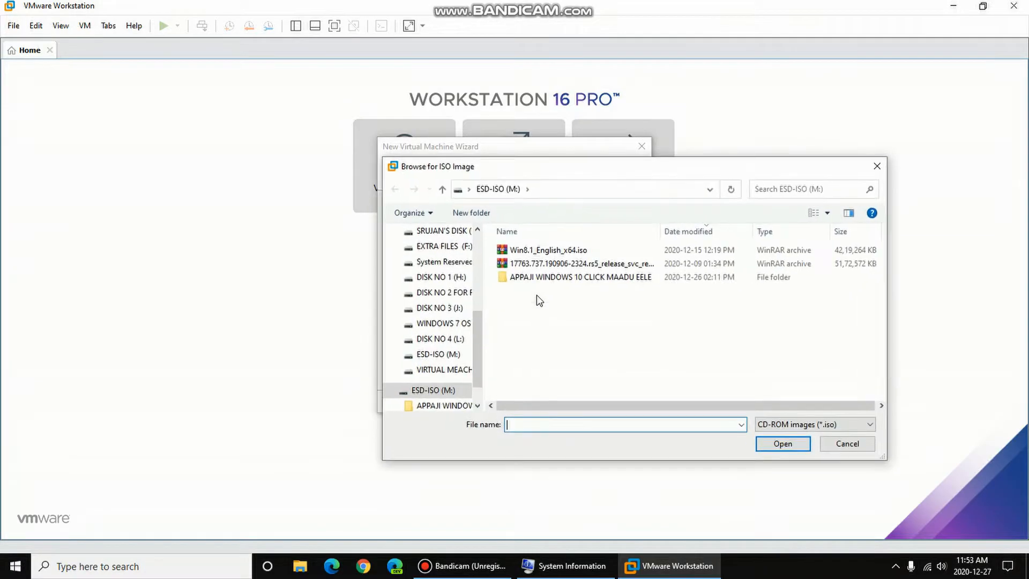
{"action": "double_click", "coordinate": [557, 247]}
{"action": "left_click", "coordinate": [588, 400]}
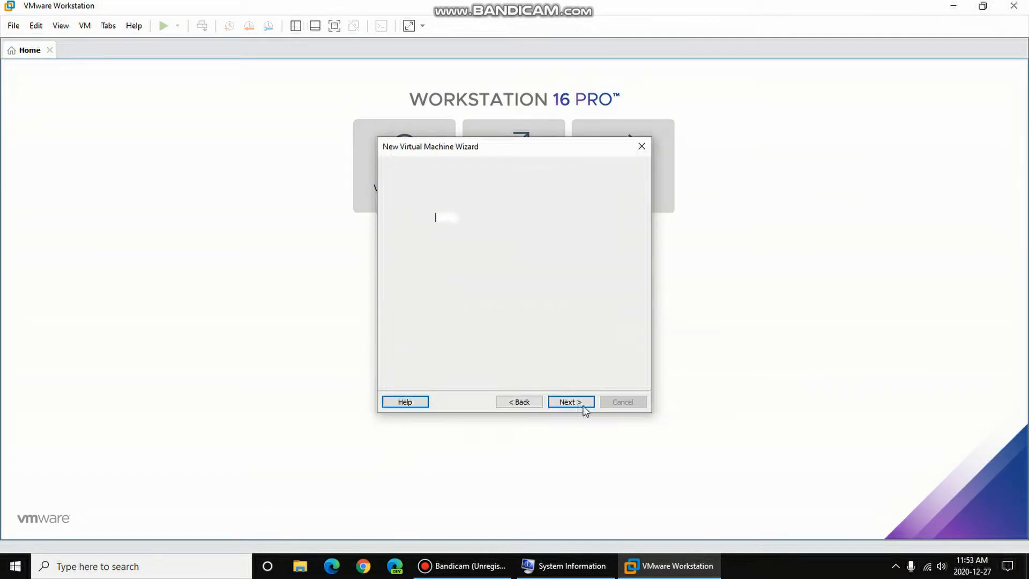
Choose Windows 8.1 Pro as the version to install and continue without a product key or password.
{"action": "left_click", "coordinate": [502, 250]}
{"action": "left_click", "coordinate": [483, 271]}
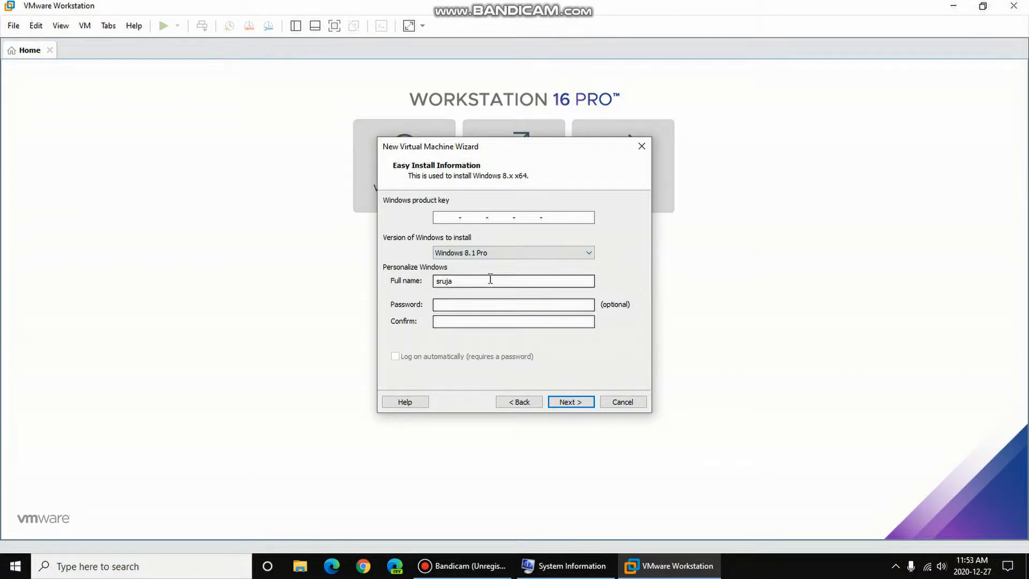
{"action": "left_click", "coordinate": [567, 399]}
Name the virtual machine Windows 8.1, keep the matching default location, and continue to the disk capacity settings.
{"action": "left_click", "coordinate": [477, 223]}
{"action": "key", "text": "BackSpace"}
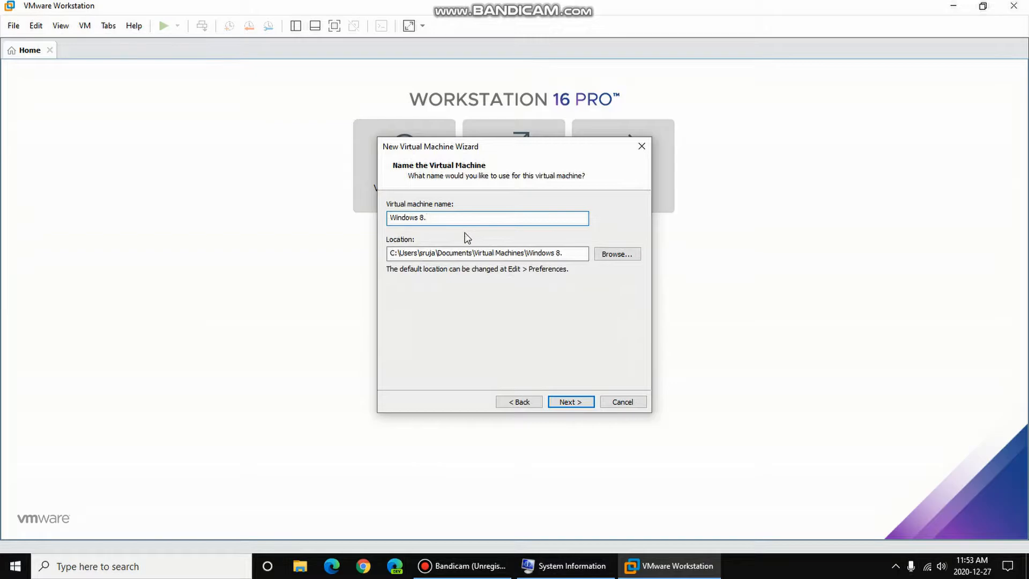
{"action": "type", "text": "1"}
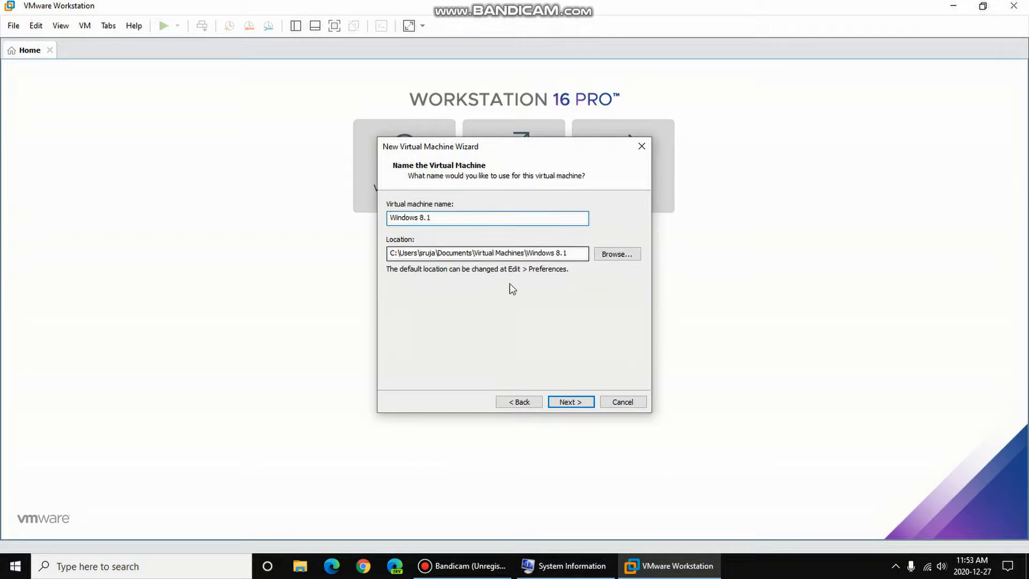
{"action": "left_click", "coordinate": [568, 399]}
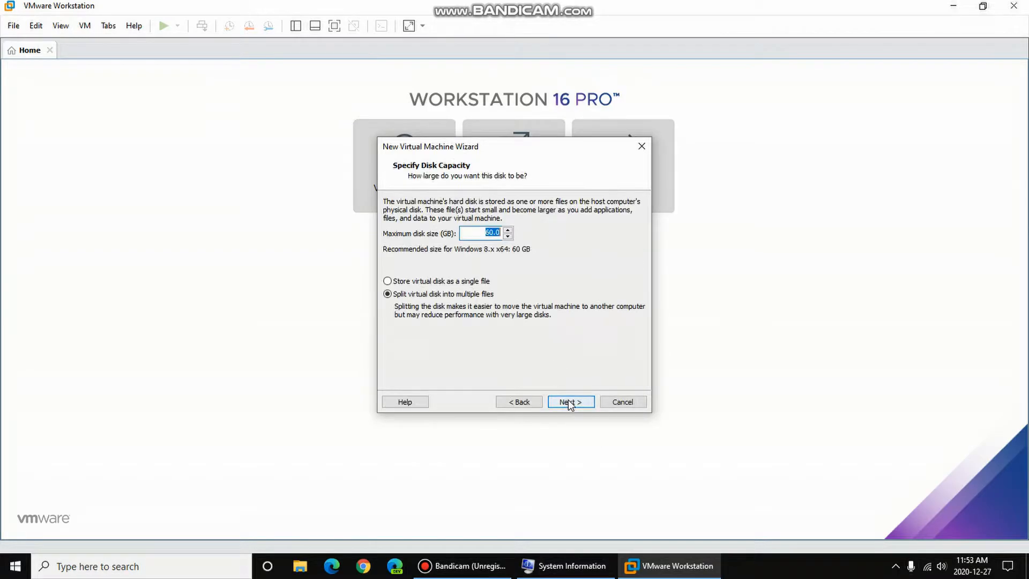
Store the virtual disk as a single file with a maximum size of 14 GB, and accept the disk settings.
{"action": "left_click", "coordinate": [481, 280]}
{"action": "left_click", "coordinate": [495, 233]}
{"action": "key", "text": "BackSpace"}
{"action": "key", "text": "BackSpace"}
{"action": "key", "text": "BackSpace"}
{"action": "type", "text": "1"}
{"action": "type", "text": "4"}
{"action": "left_click", "coordinate": [569, 402]}
Review the virtual machine's memory and processor settings, keep them as they are, and finish creating the machine.
{"action": "left_click", "coordinate": [473, 330]}
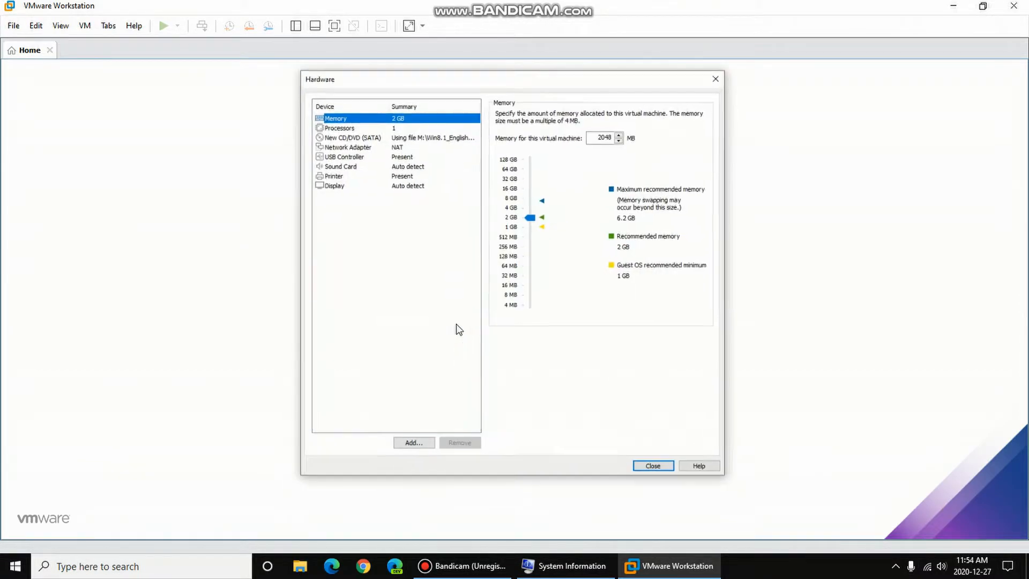
{"action": "left_click", "coordinate": [402, 112]}
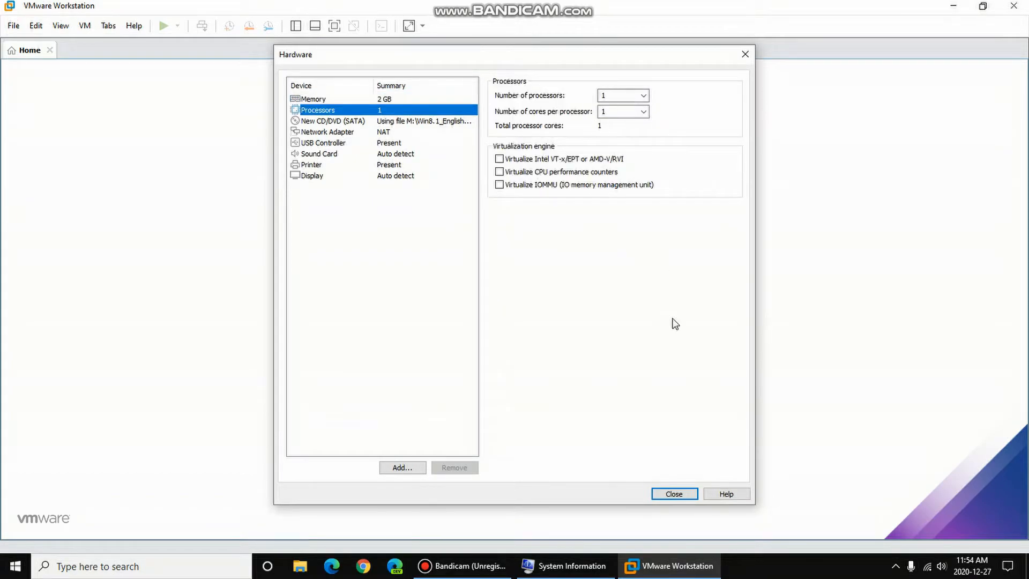
{"action": "left_click", "coordinate": [660, 494]}
{"action": "left_click", "coordinate": [566, 403]}
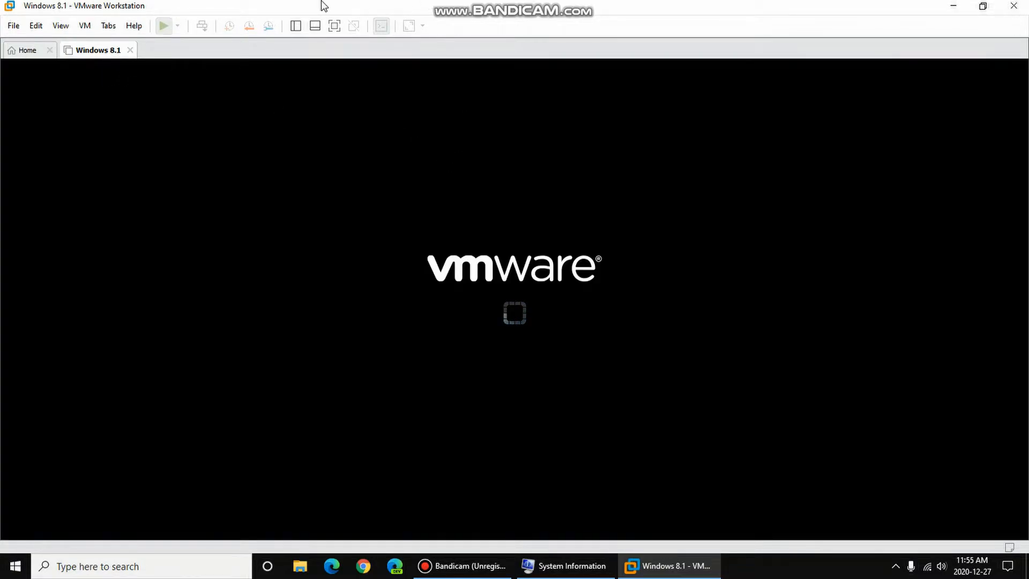
Show the starting Windows 8.1 virtual machine in full screen, dismiss the device notification, and direct input to the machine.
{"action": "left_click", "coordinate": [334, 25]}
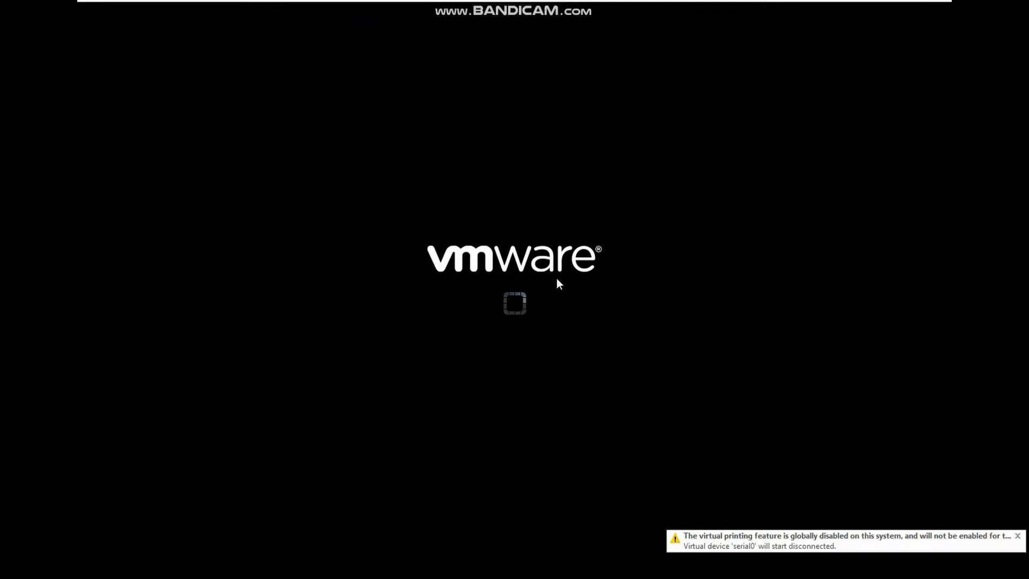
{"action": "left_click", "coordinate": [556, 283]}
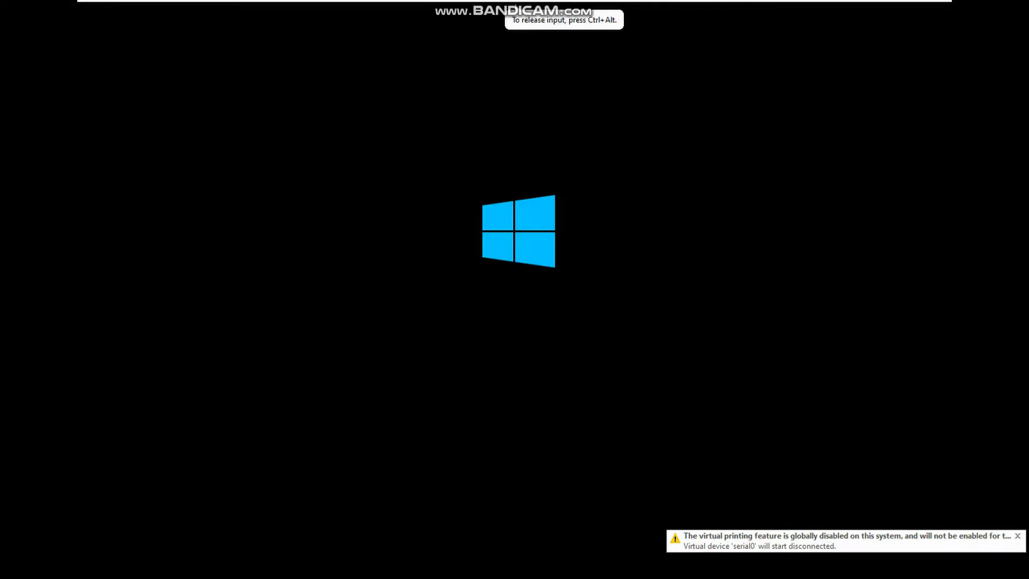
{"action": "key", "text": "ctrl+alt"}
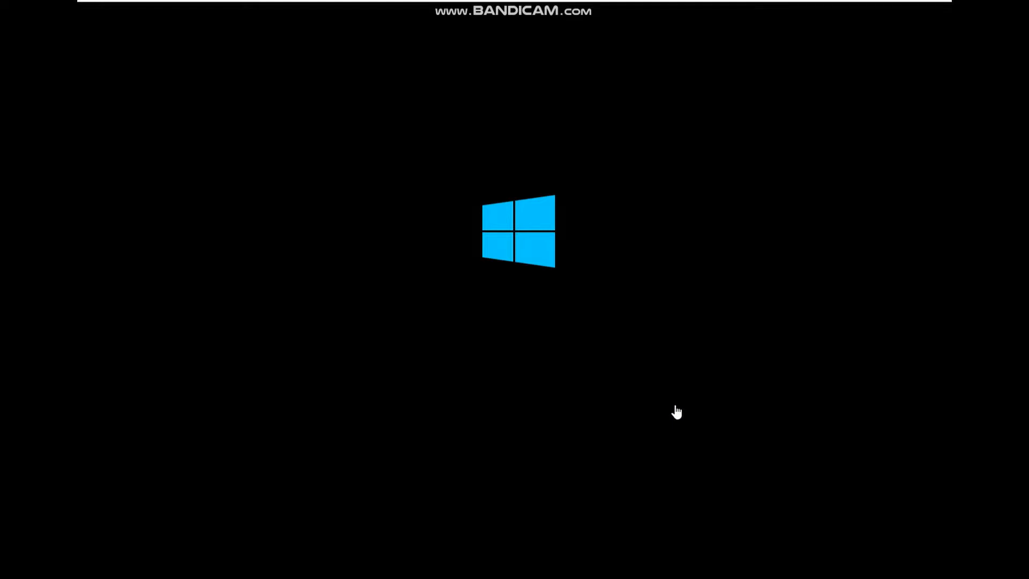
{"action": "left_click", "coordinate": [676, 412]}
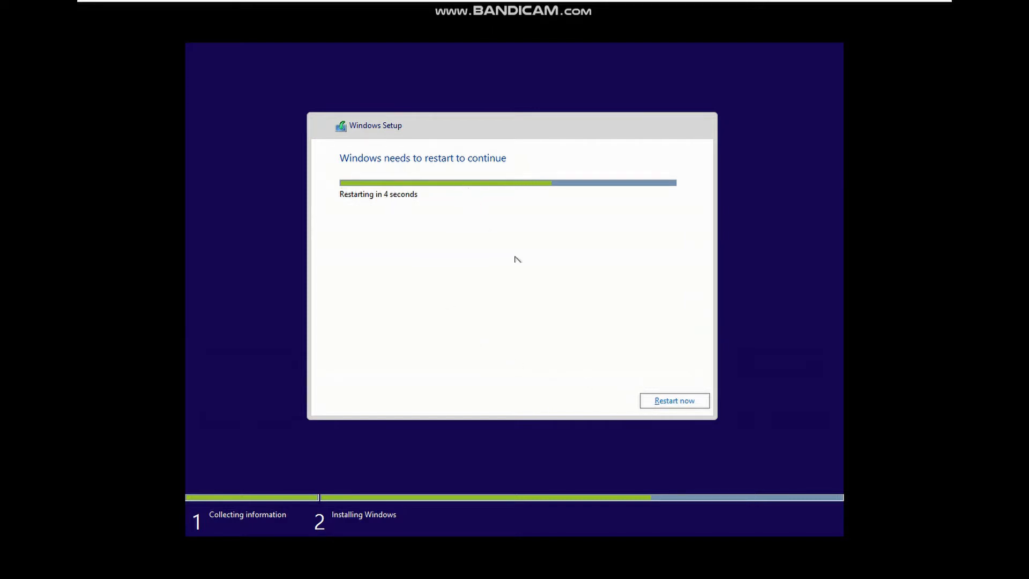
Restart the virtual machine immediately to continue Windows Setup, and direct input to it again.
{"action": "left_click", "coordinate": [672, 402]}
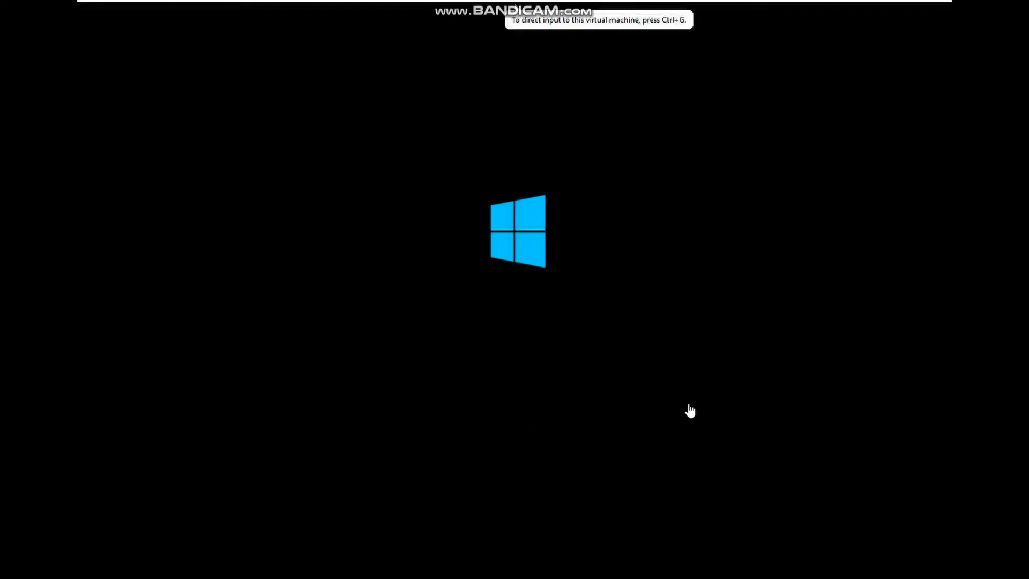
{"action": "left_click", "coordinate": [665, 498]}
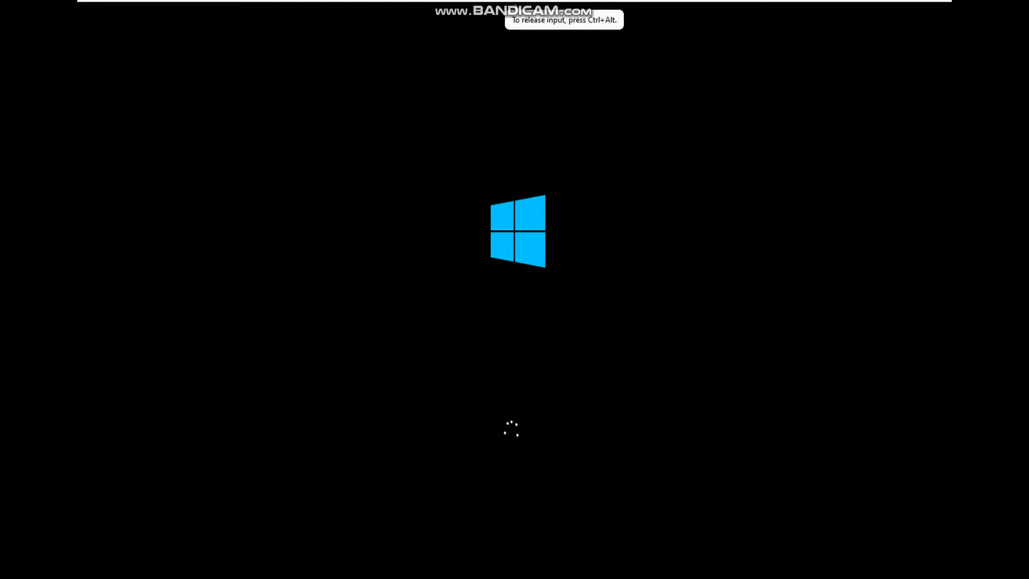